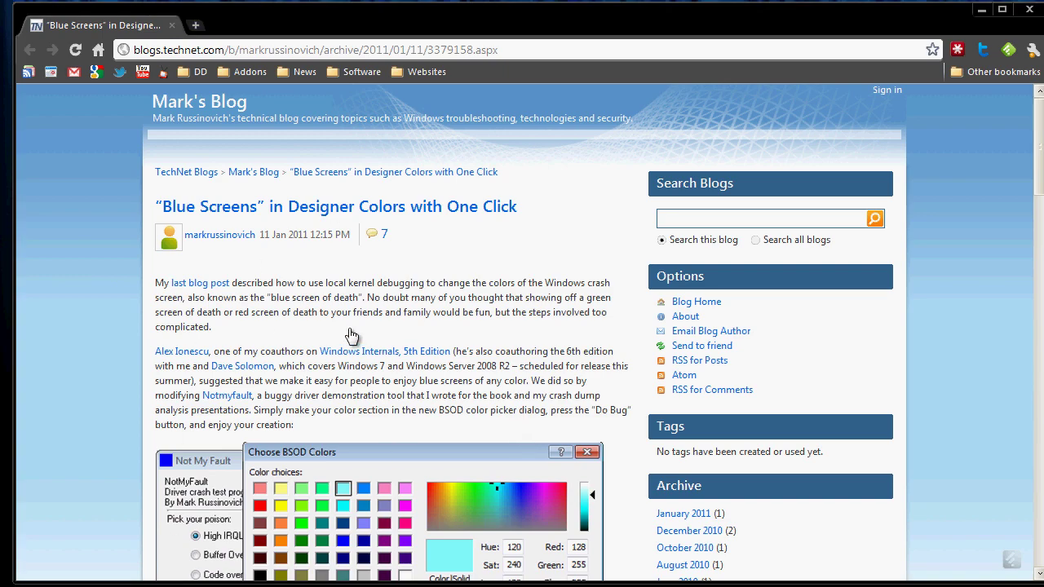
Step: Look over the blog post's Notmyfault color picker illustration and minimize the browser to reveal the desktop
scroll(351, 336, down, 3)
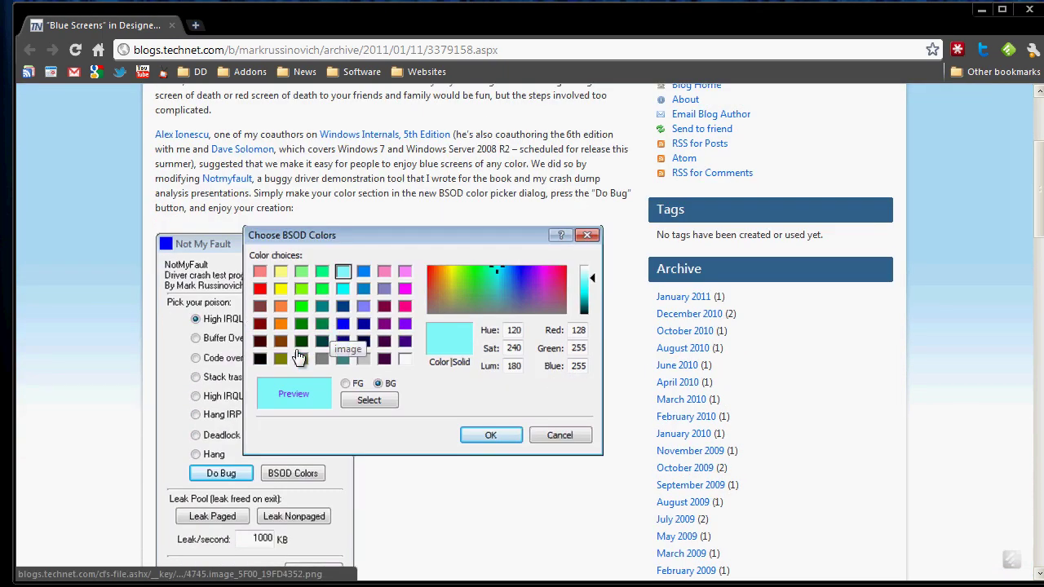
scroll(297, 357, down, 1)
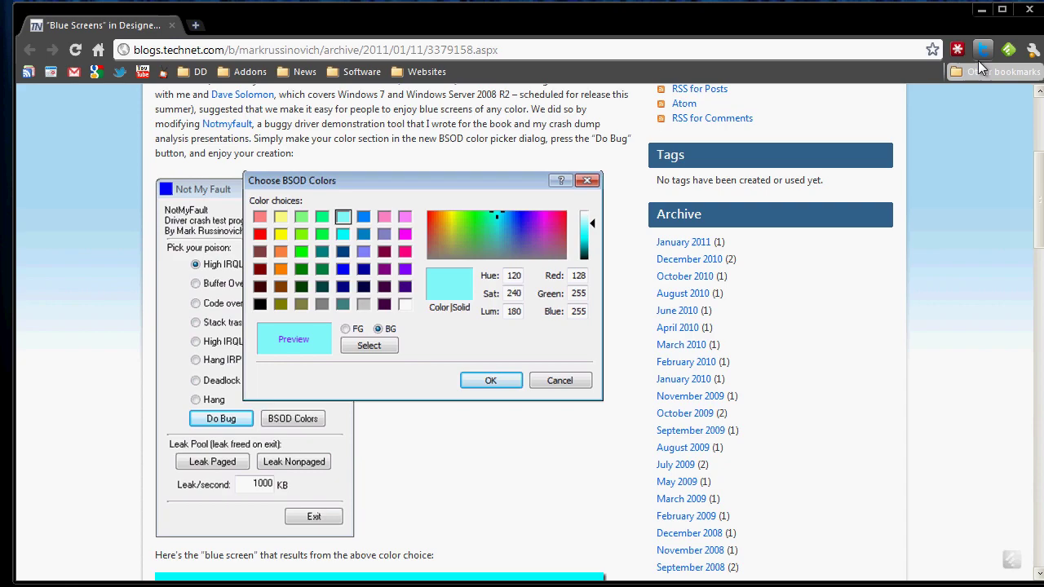
click(984, 11)
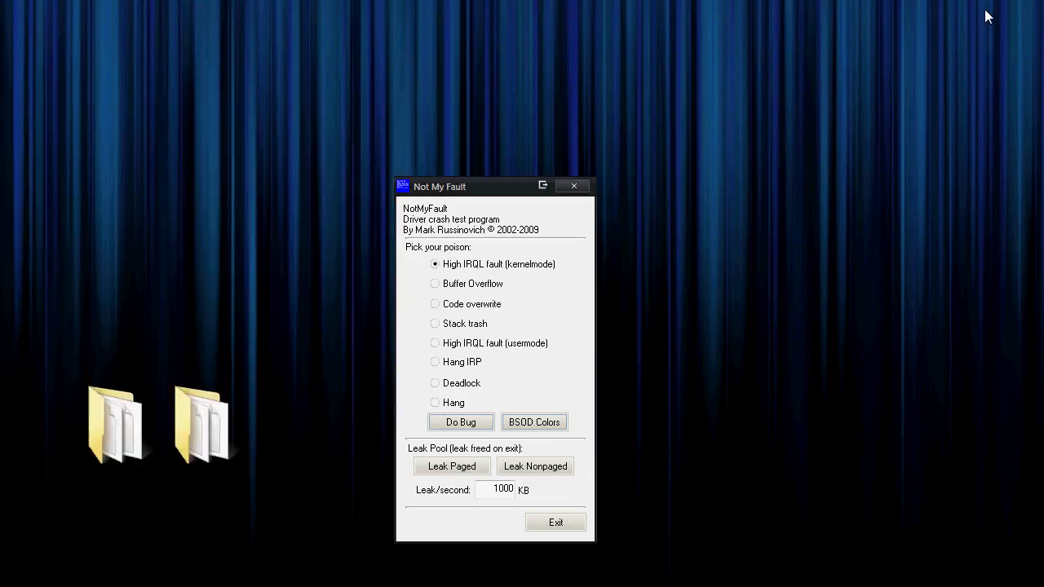
drag(27, 275, 306, 557)
click(306, 561)
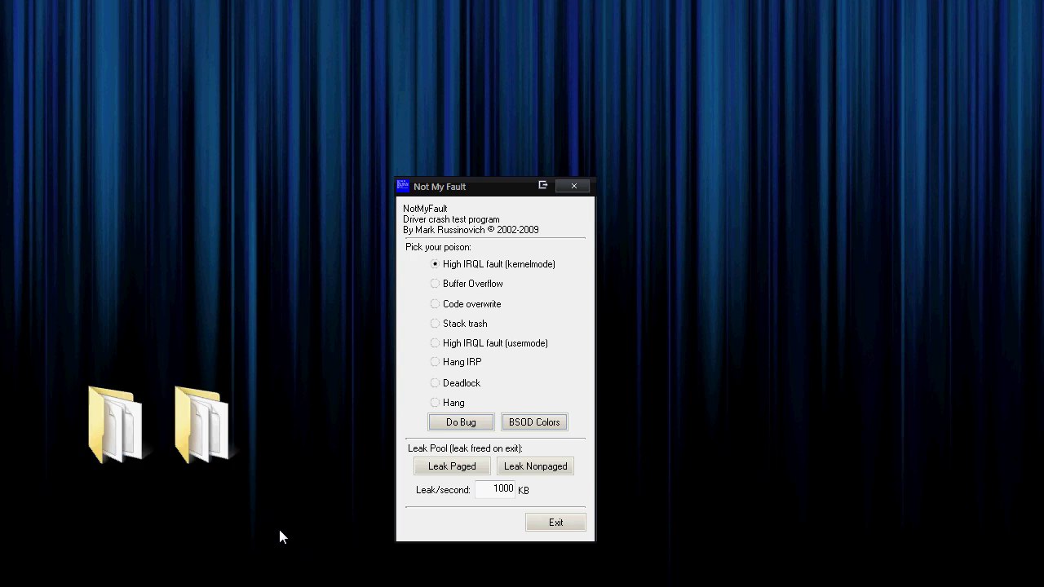
Step: Open the downloaded exe folder from the desktop and browse to its x64 Release subfolder containing the NotMyfault application
double_click(122, 452)
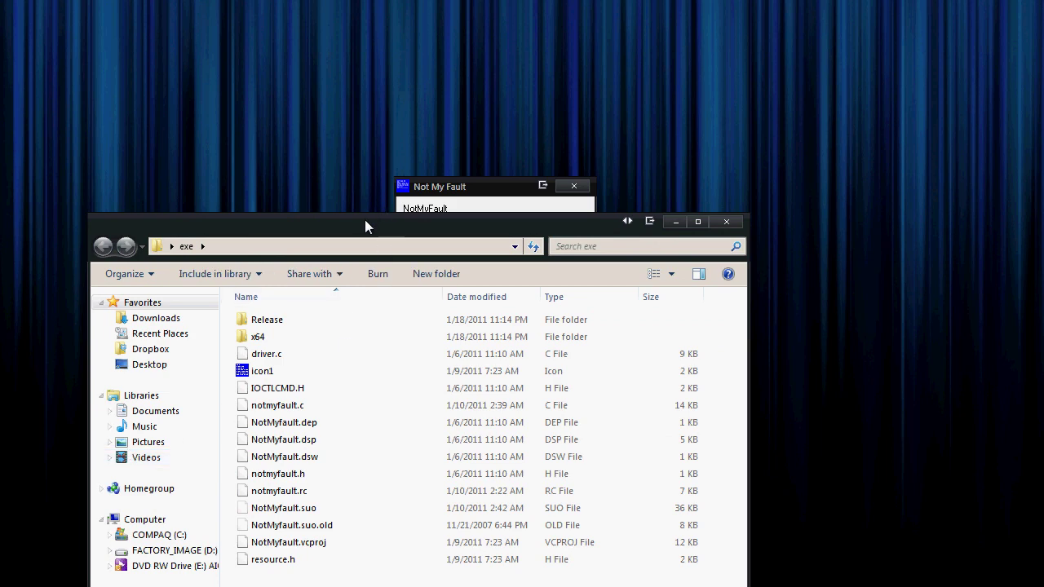
drag(364, 226, 411, 52)
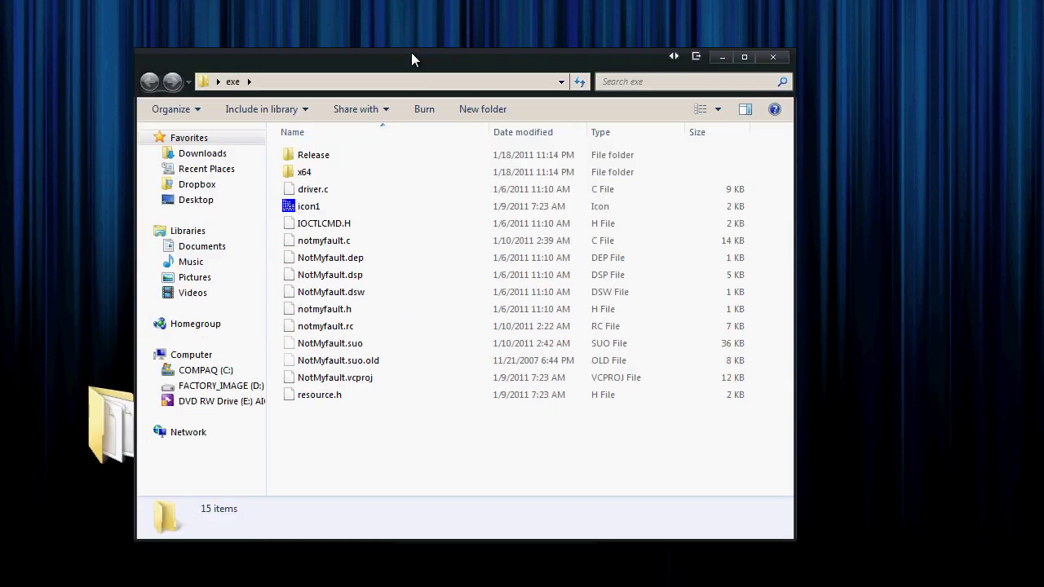
click(325, 154)
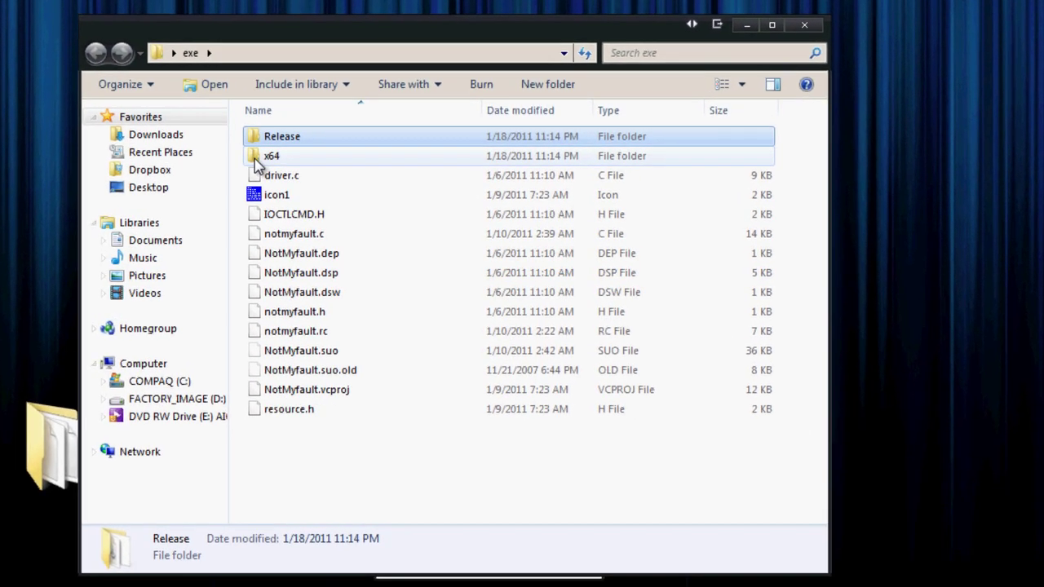
double_click(292, 170)
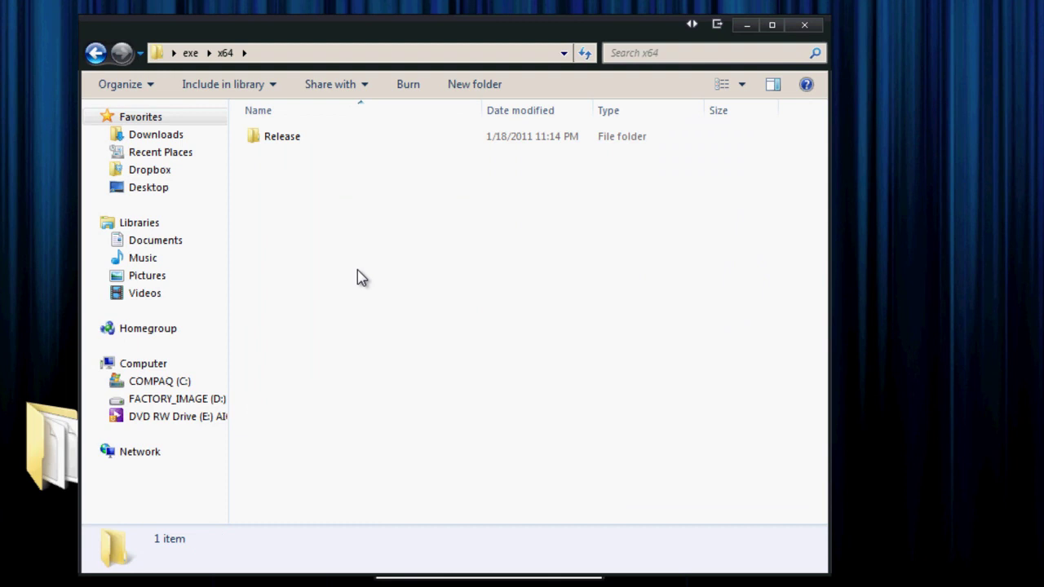
click(291, 144)
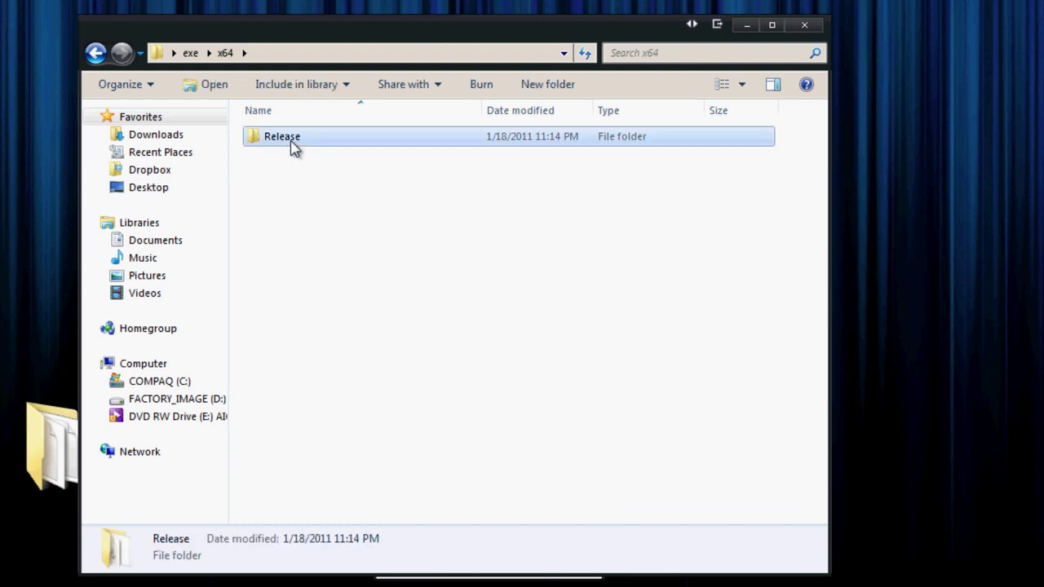
double_click(303, 137)
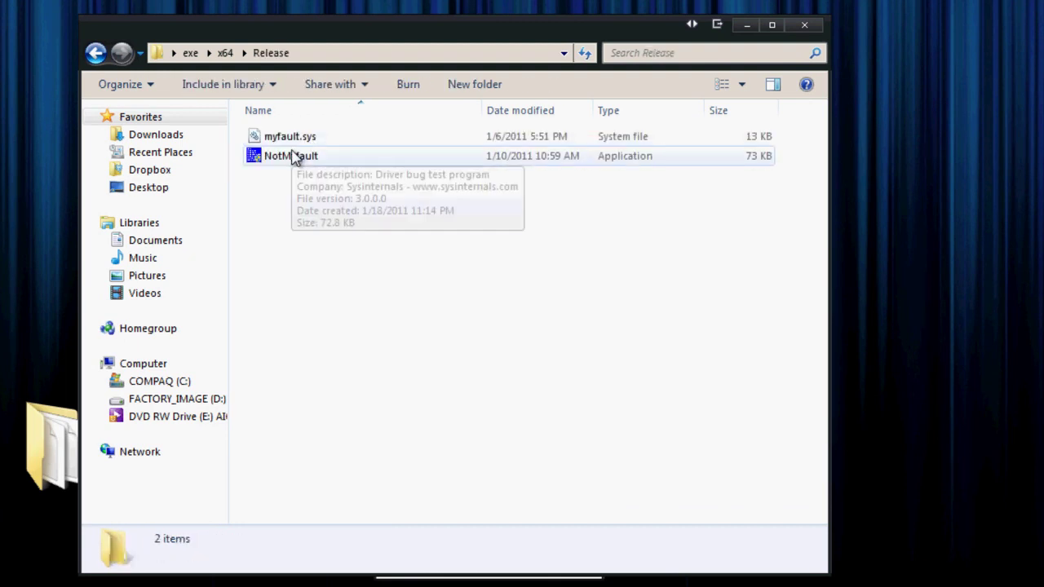
Step: Go back up to the exe folder and close its window
key(BackSpace)
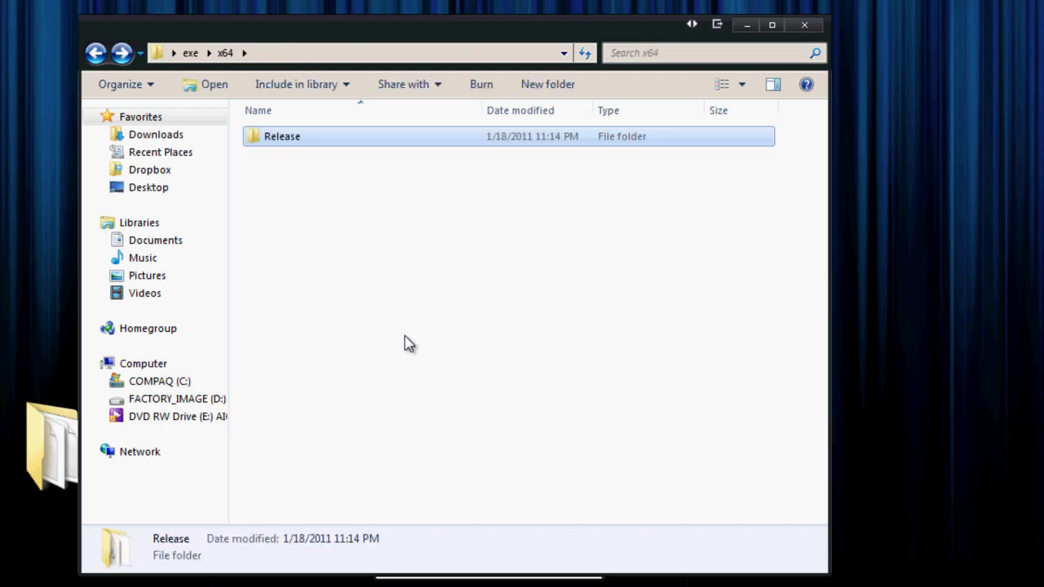
key(BackSpace)
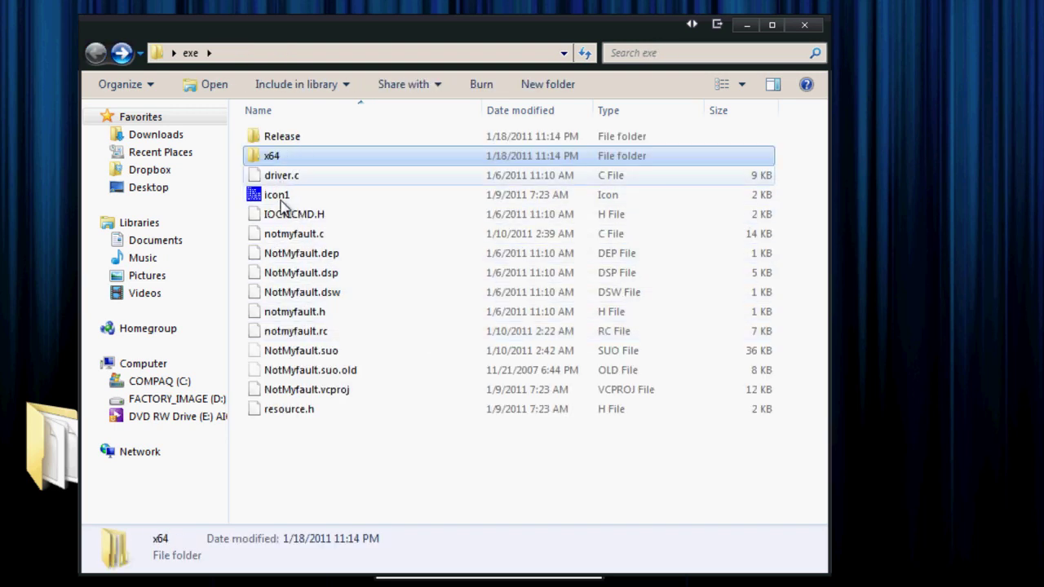
click(805, 25)
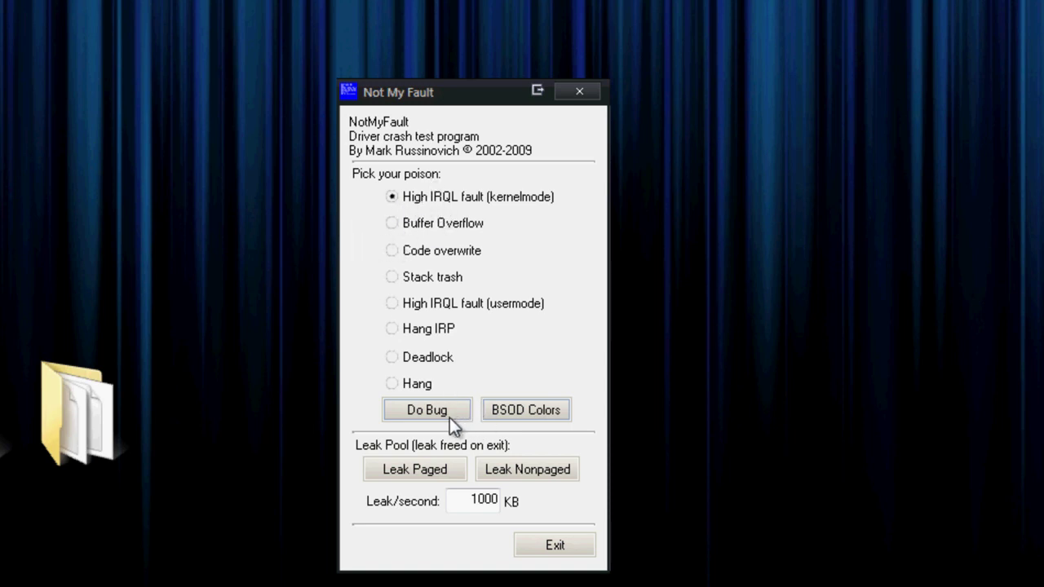
Step: Open the BSOD color chooser and try bright green, followed by a custom green with RGB 43, 213, 102
click(535, 411)
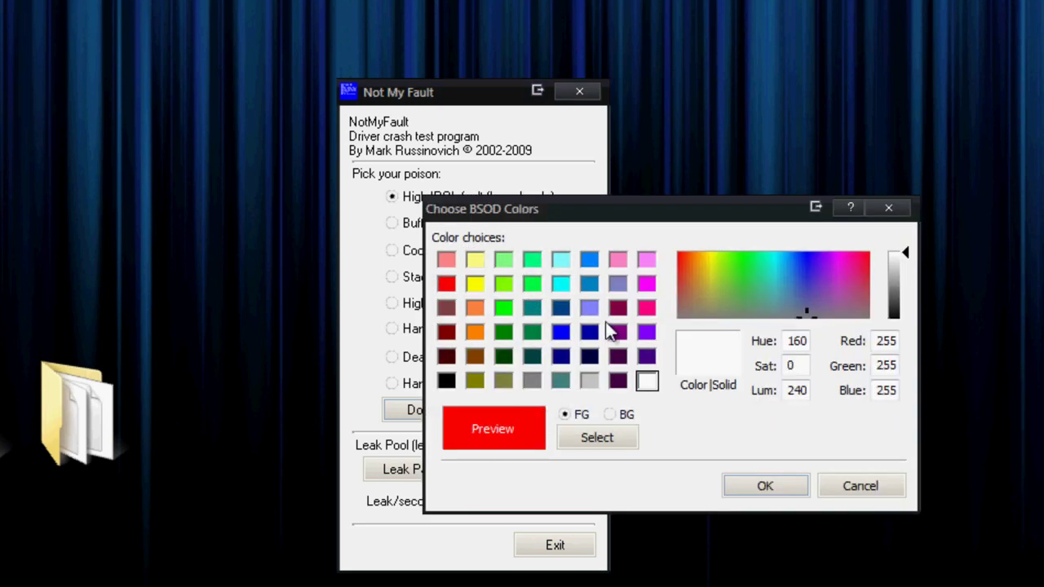
drag(701, 200, 865, 0)
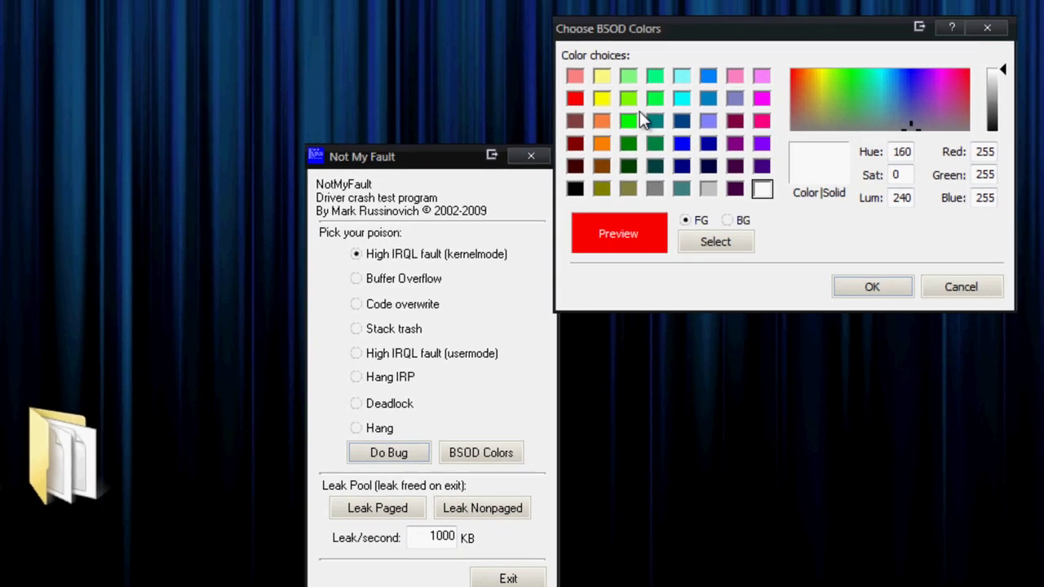
click(685, 55)
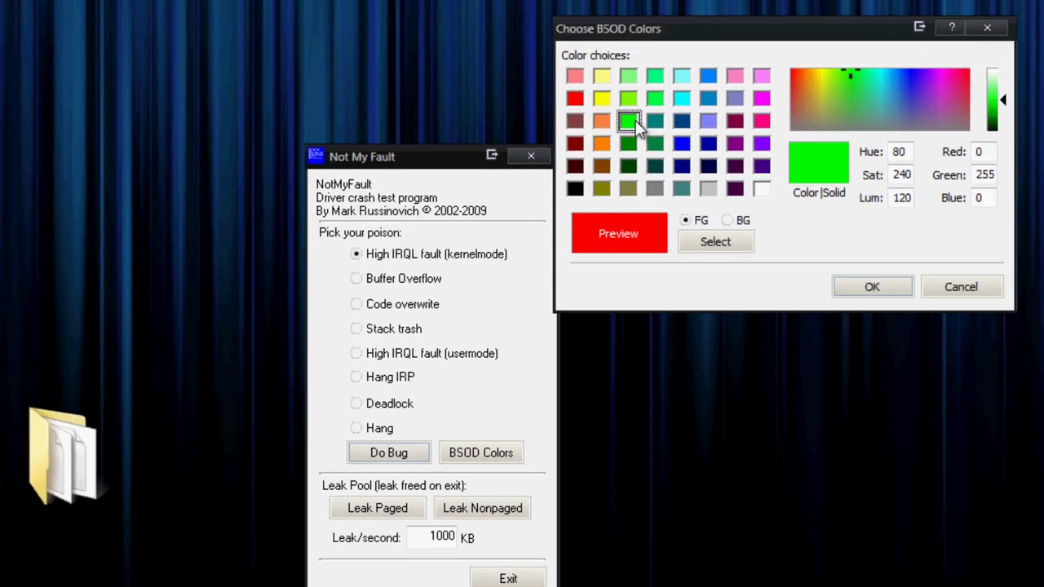
click(866, 91)
click(862, 89)
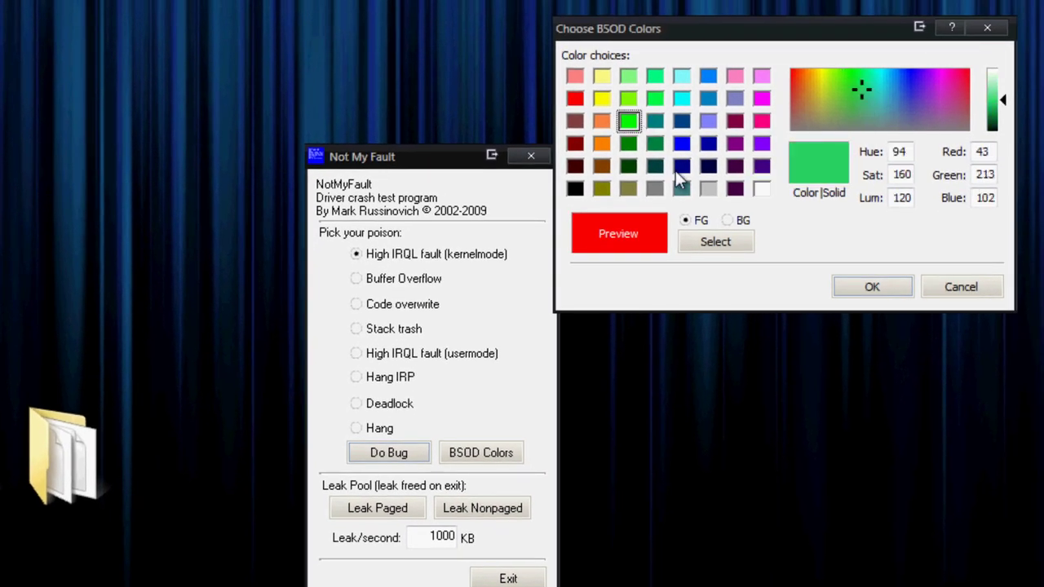
Step: Try the white, dark blue and orange swatches in the BSOD color chooser
click(760, 190)
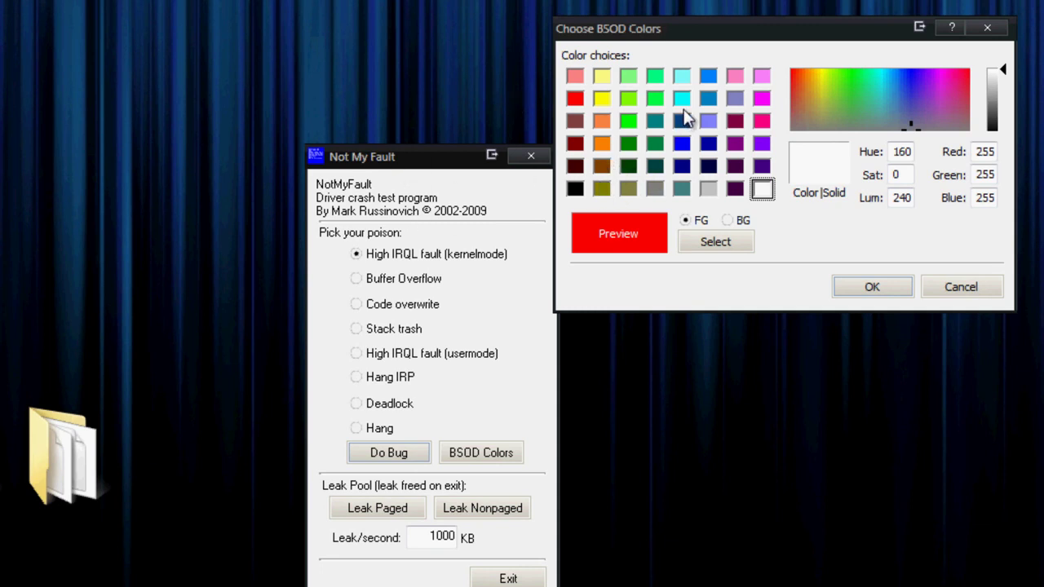
click(682, 120)
click(706, 143)
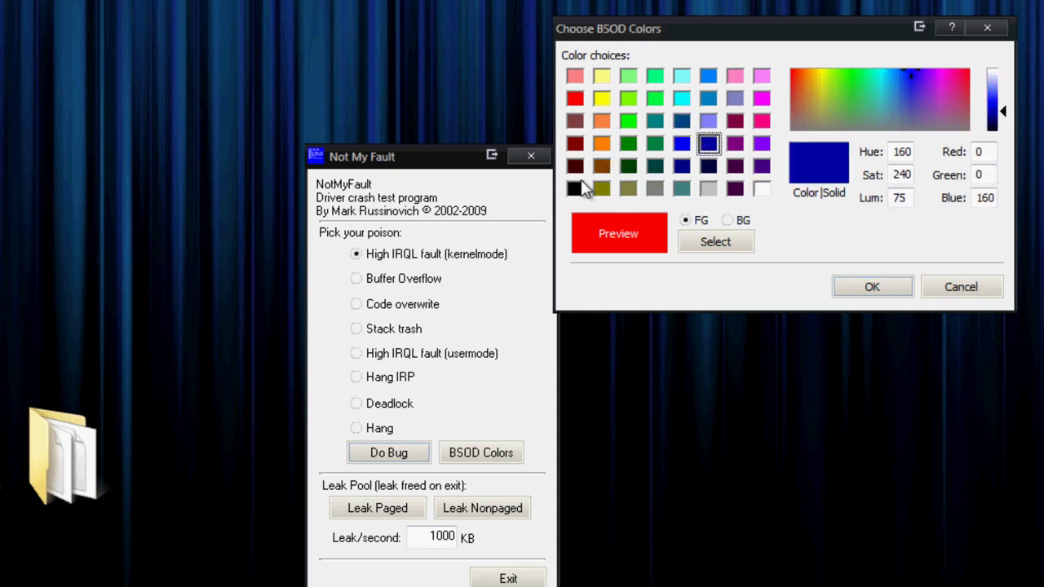
click(600, 143)
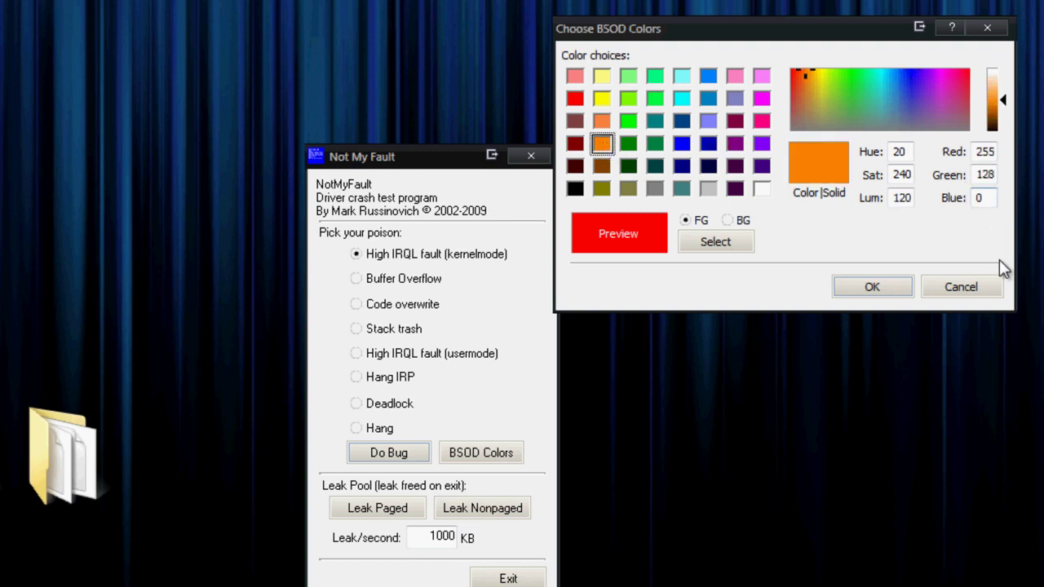
Step: Try the foreground and background options for the crash screen colors and cancel the color chooser
click(686, 220)
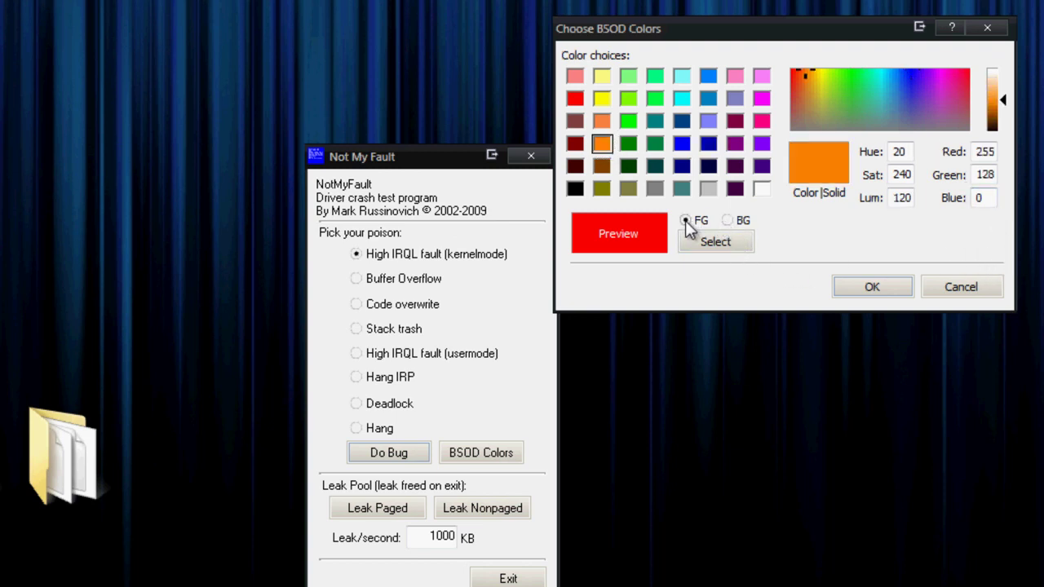
click(729, 221)
click(945, 288)
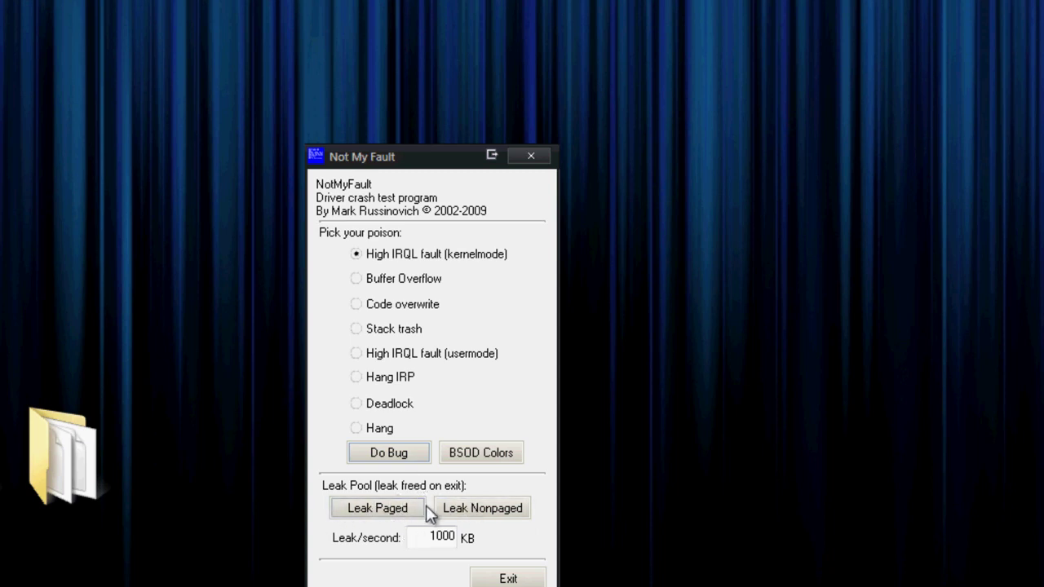
Step: Switch back to the browser and examine the blog post's color picker example and the crash screen produced from it
click(433, 536)
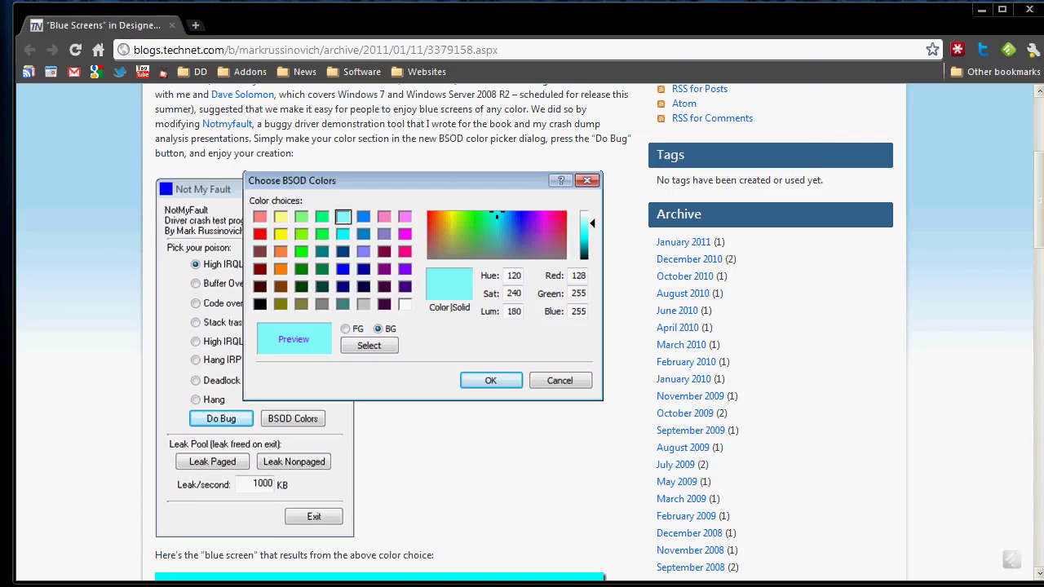
scroll(497, 449, down, 4)
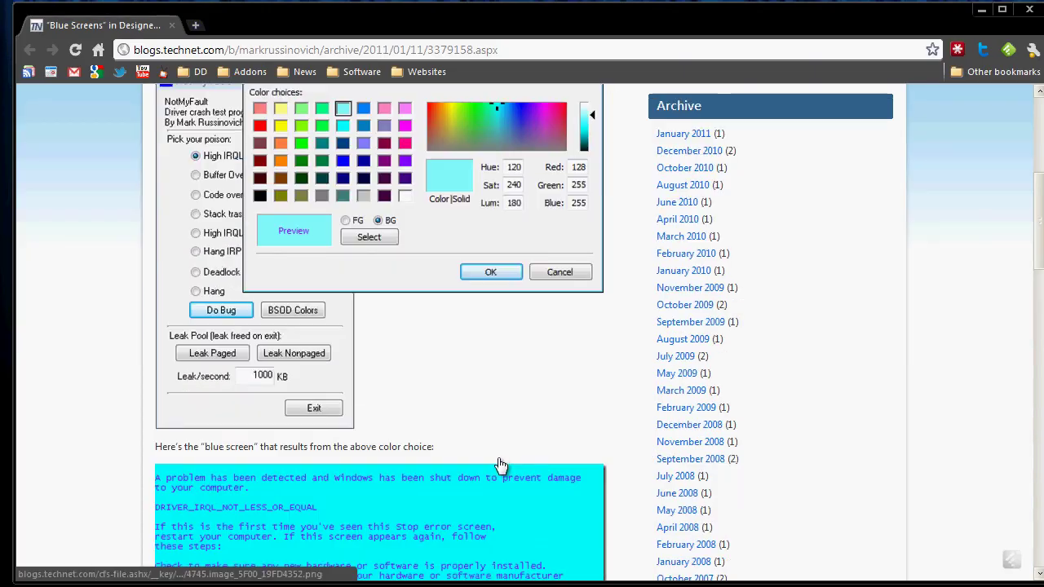
scroll(448, 394, down, 2)
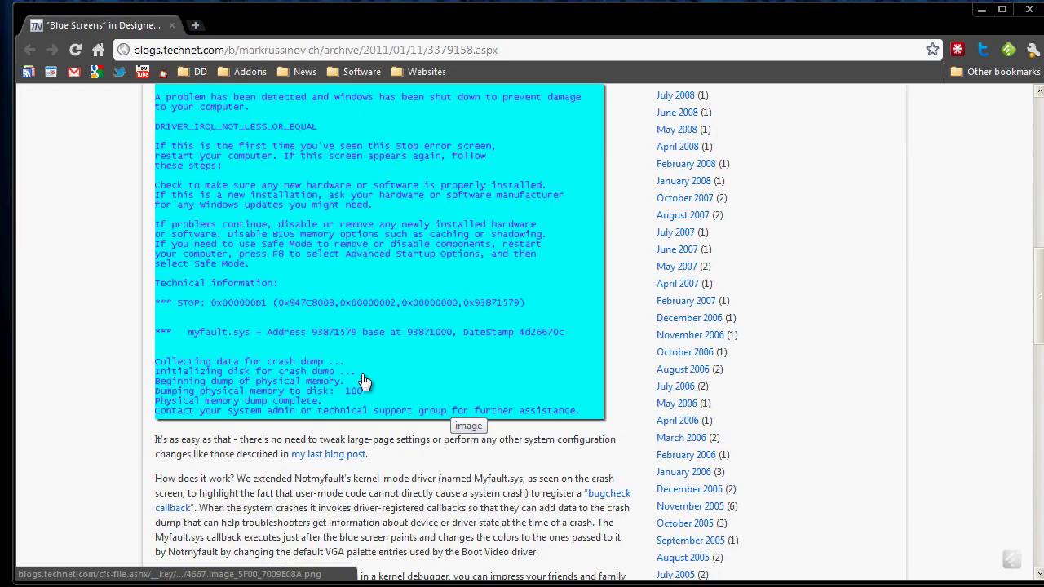
scroll(448, 394, up, 1)
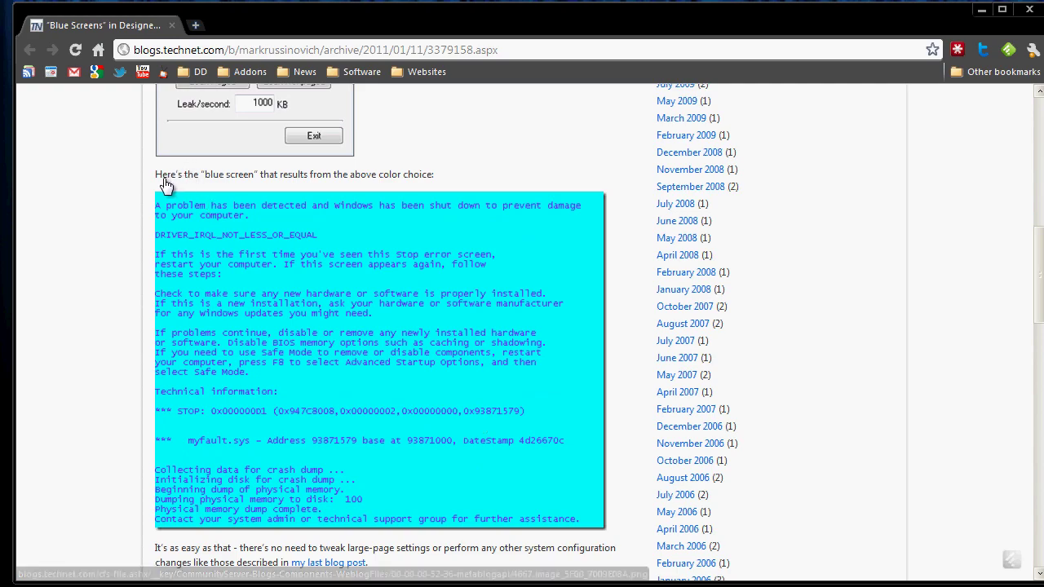
scroll(285, 310, up, 4)
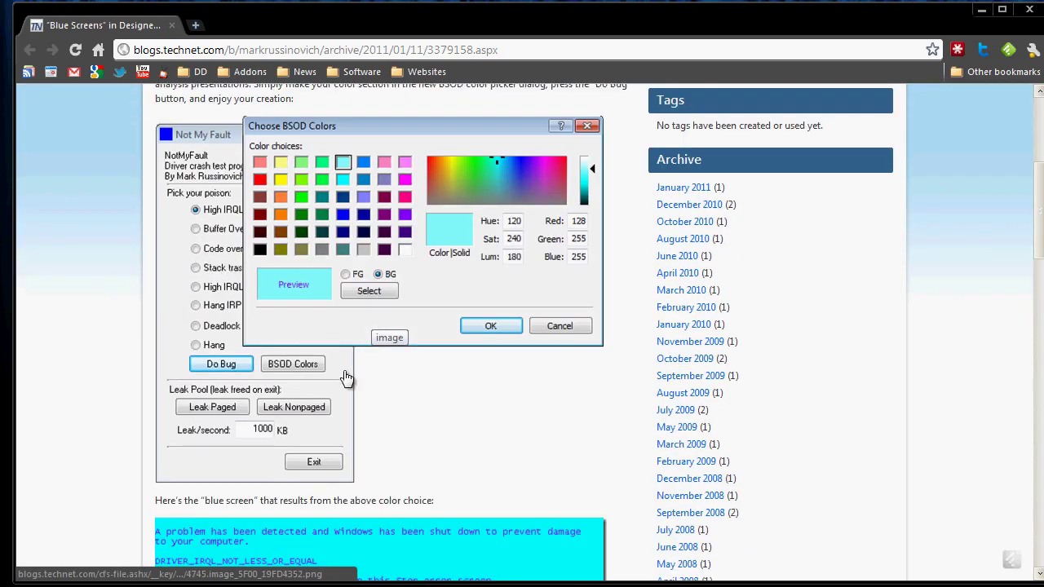
scroll(346, 380, down, 3)
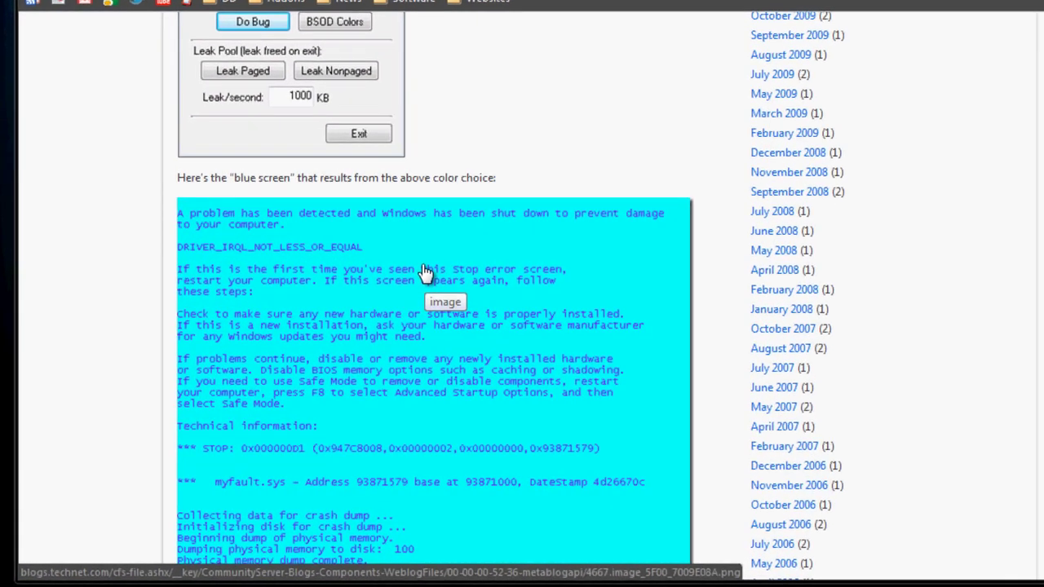
scroll(380, 318, down, 1)
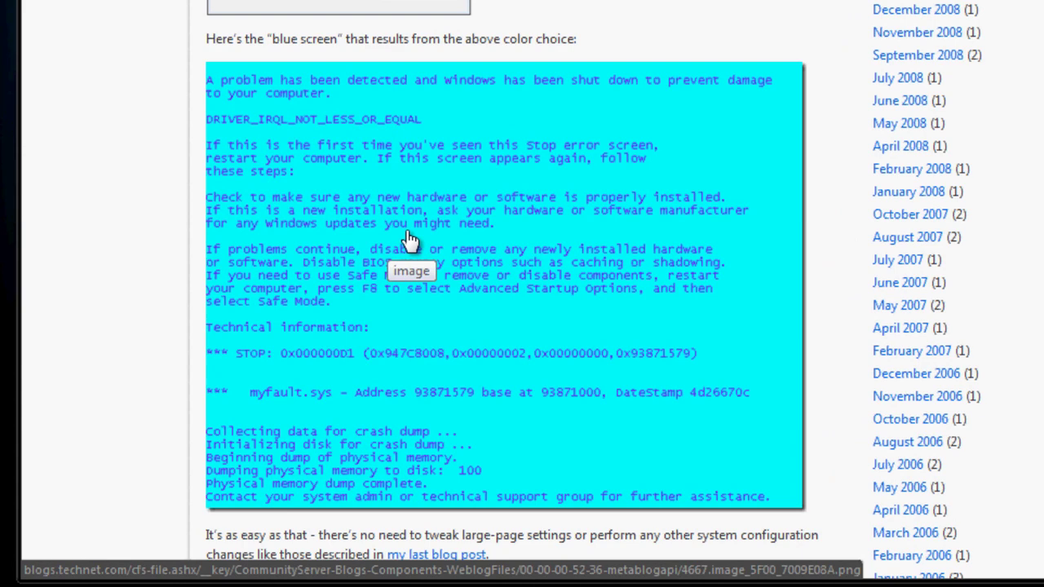
scroll(408, 244, down, 1)
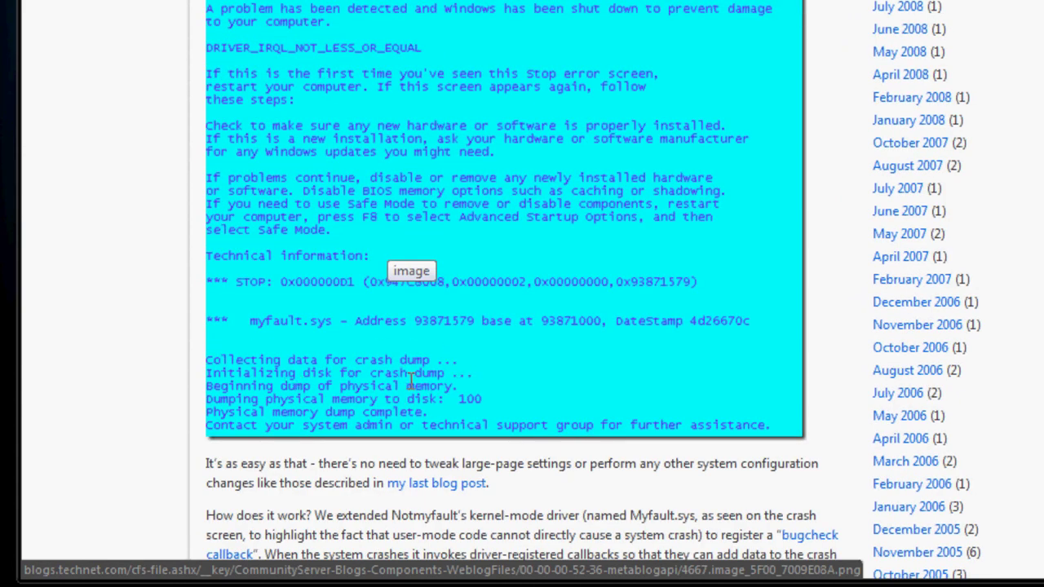
scroll(413, 392, down, 2)
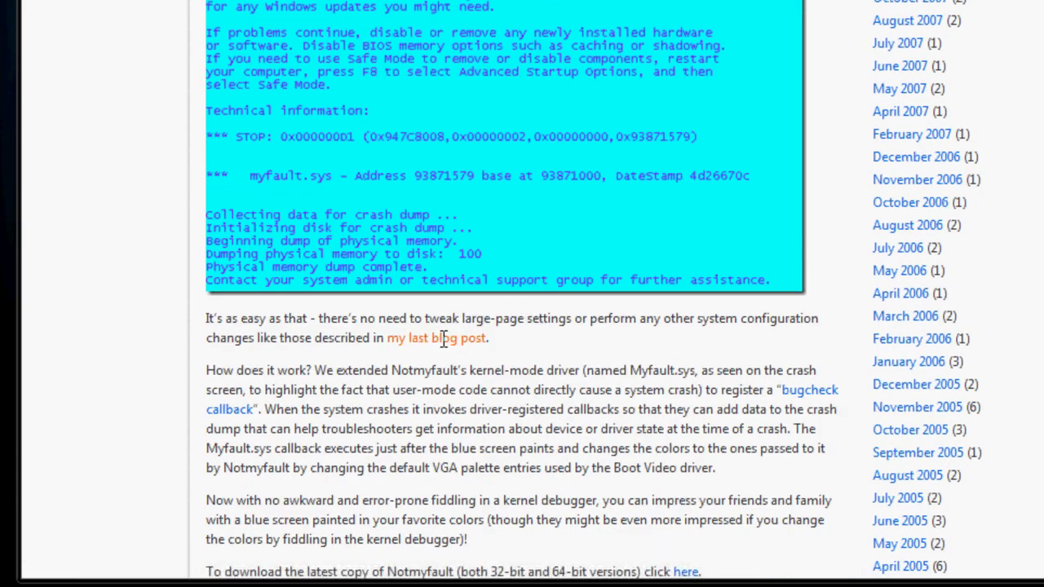
scroll(551, 310, up, 3)
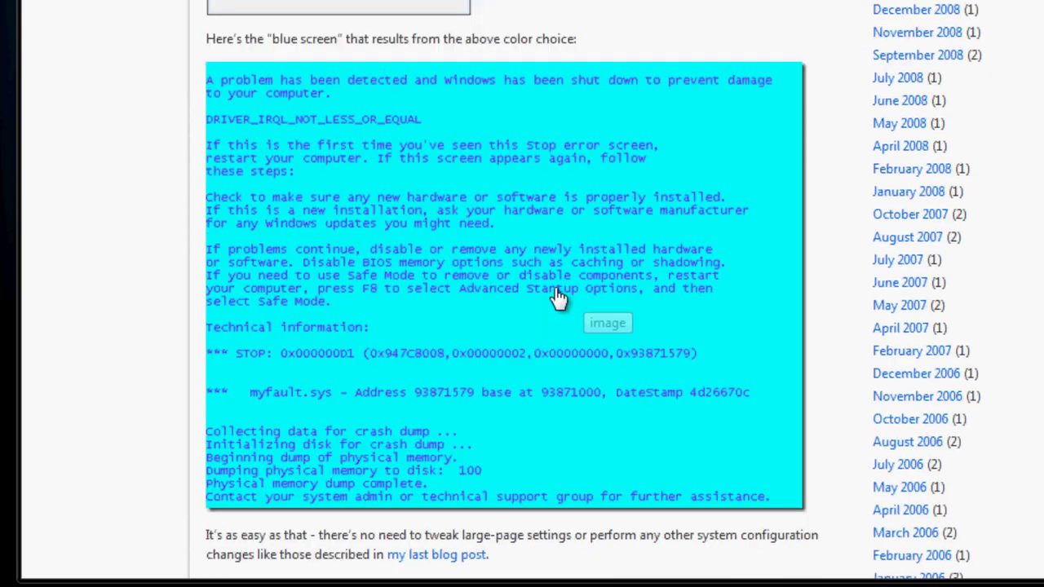
Step: Examine the post's explanation and Notmyfault download link, and reposition the Not My Fault window on the desktop
scroll(609, 199, down, 7)
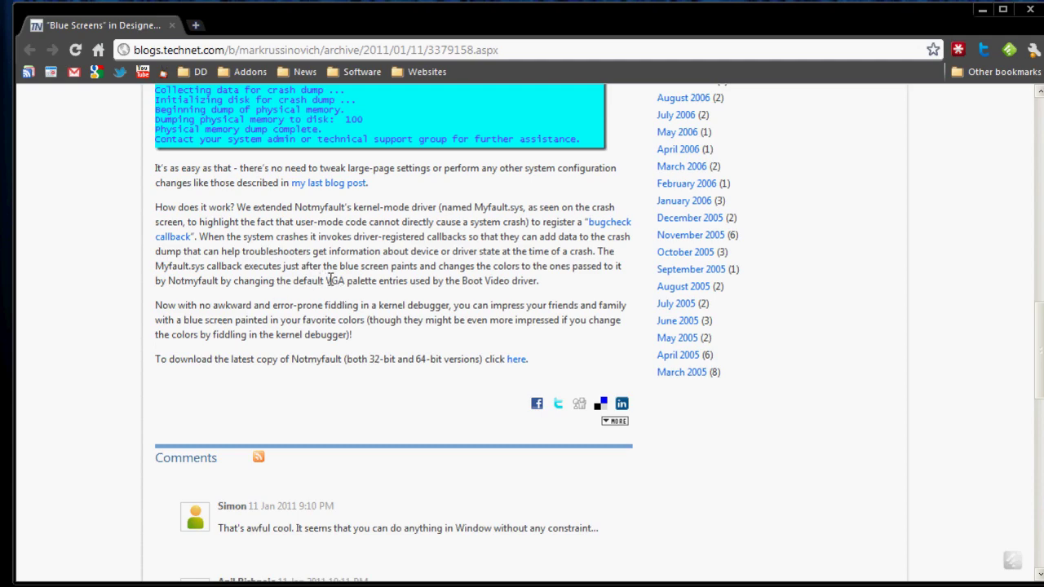
scroll(331, 283, up, 15)
scroll(334, 286, down, 15)
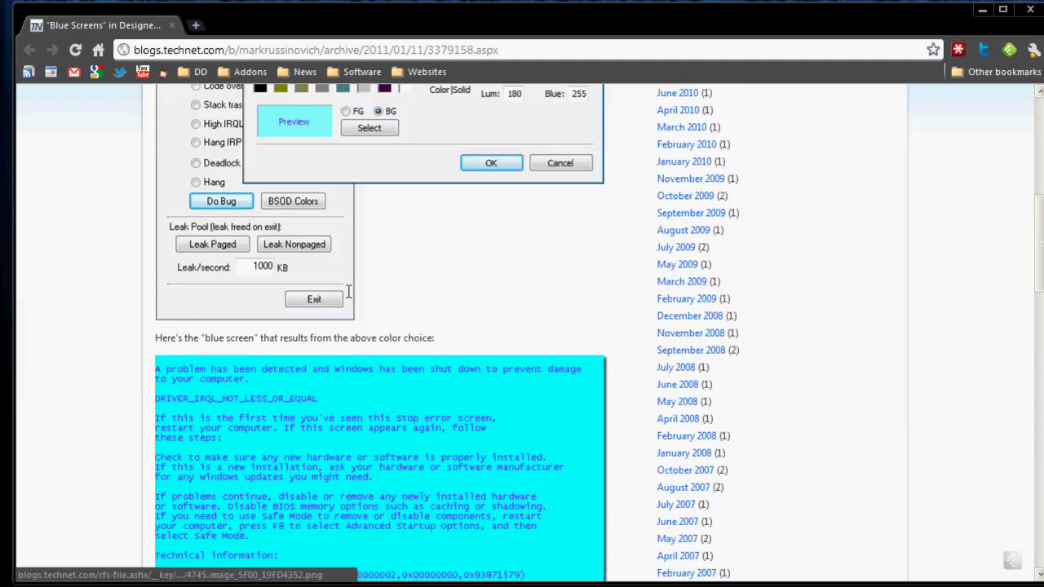
scroll(362, 305, up, 3)
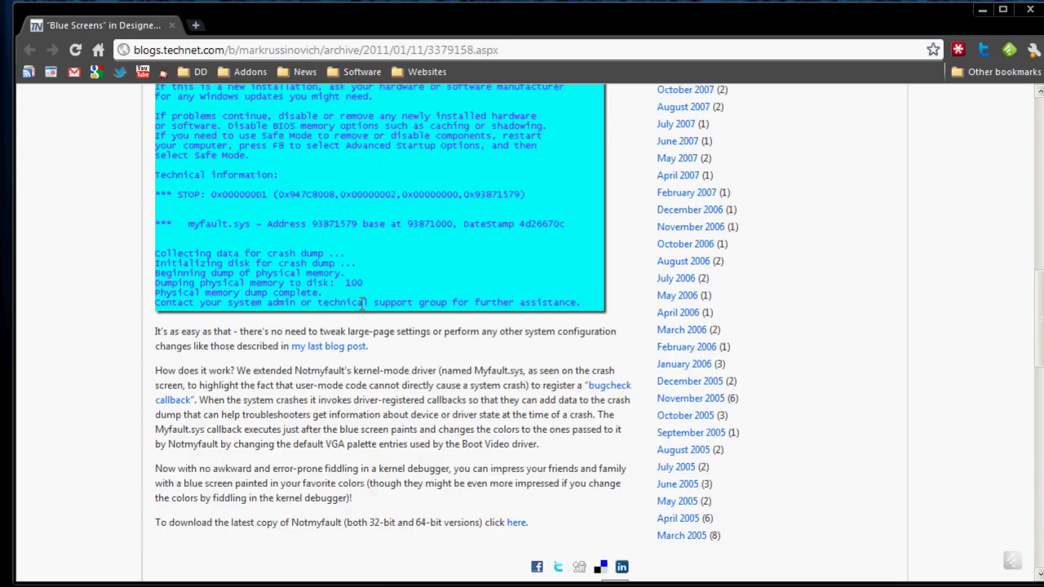
scroll(361, 304, up, 2)
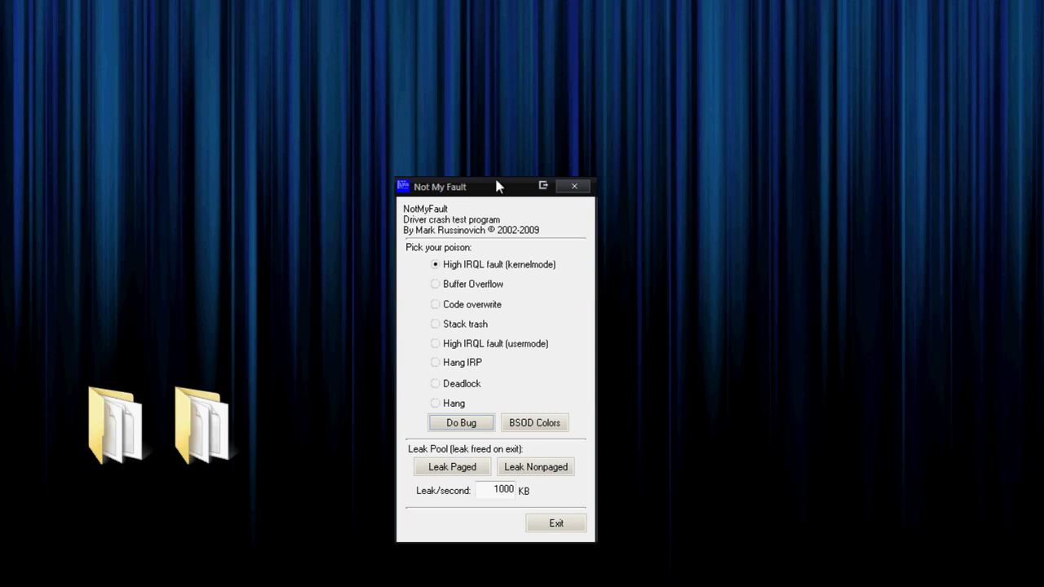
drag(496, 182, 523, 145)
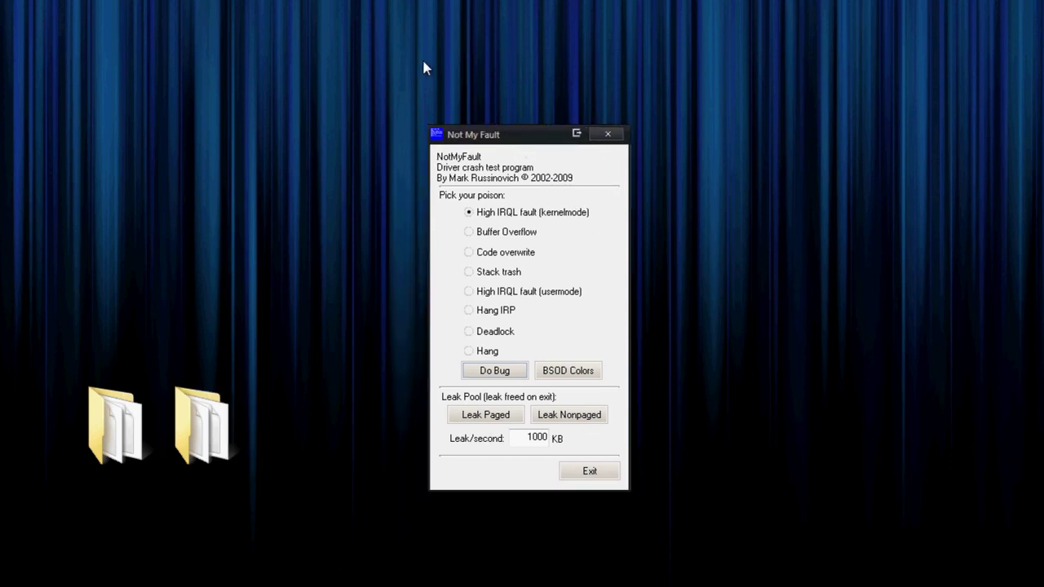